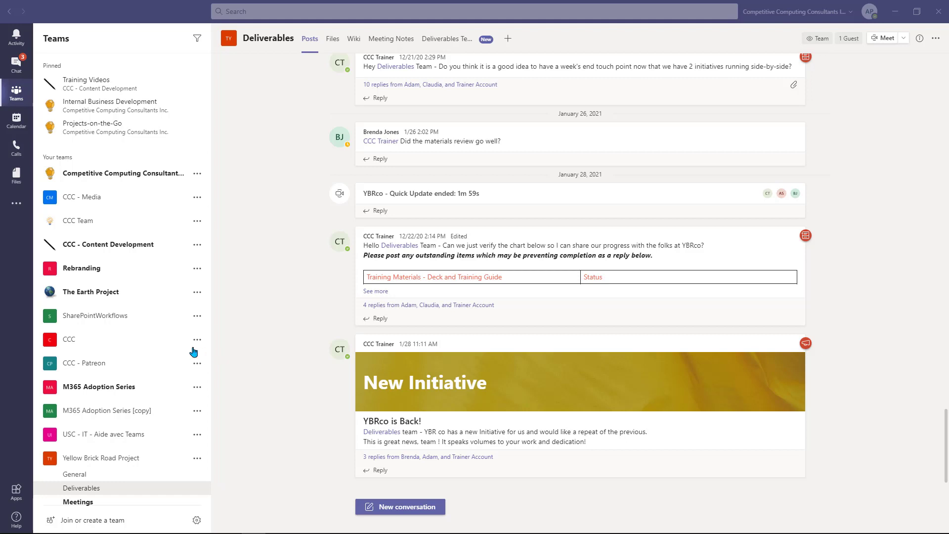
Start a new approval request in the Approvals app and name it "Microsoft Forms Deck Approval".
left_click(14, 211)
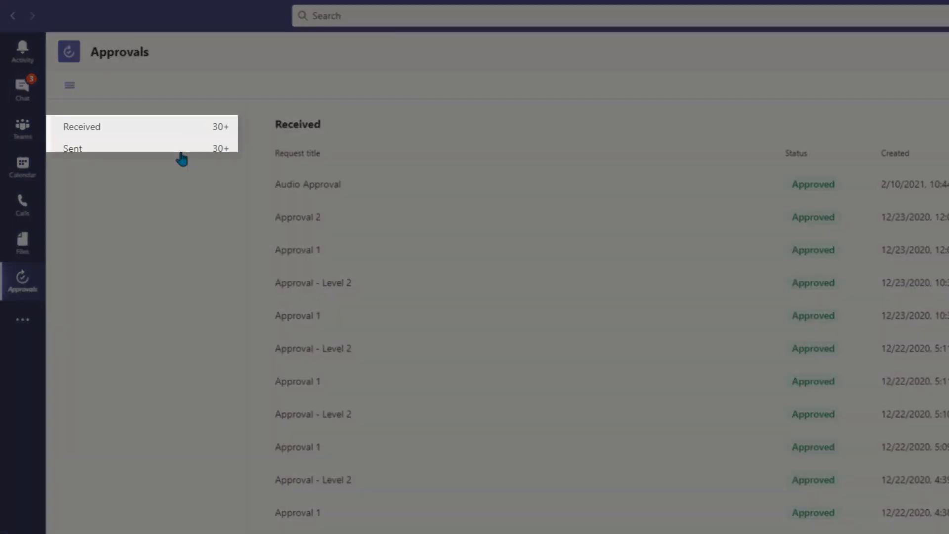
left_click(182, 156)
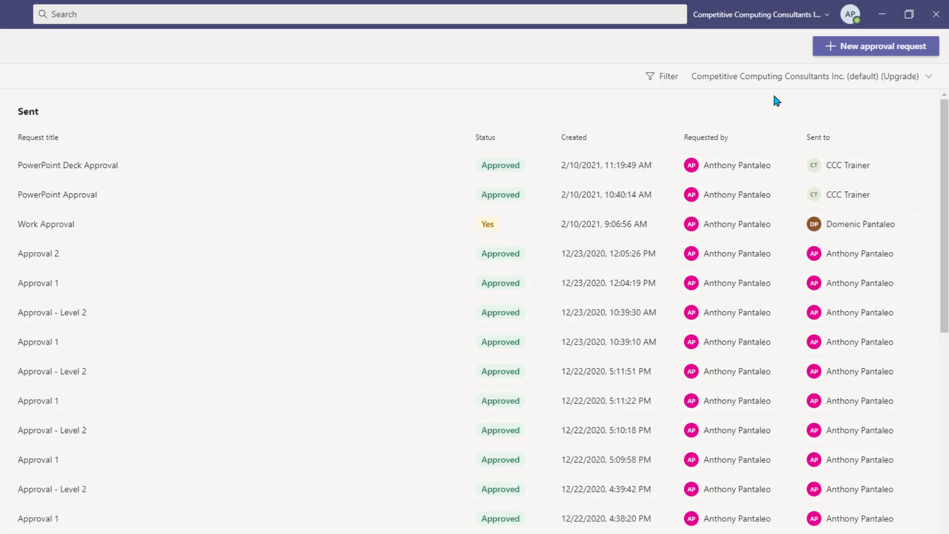
left_click(878, 58)
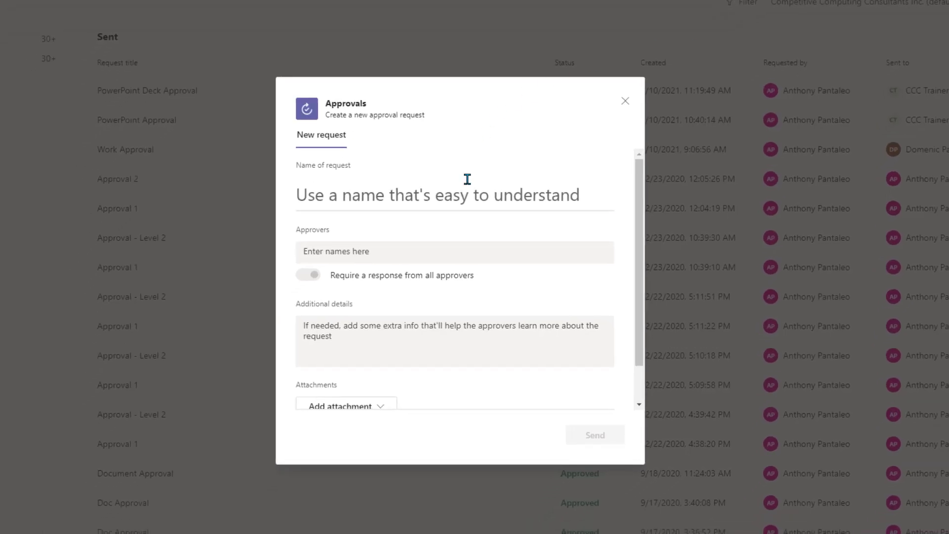
left_click(462, 190)
type("Micr")
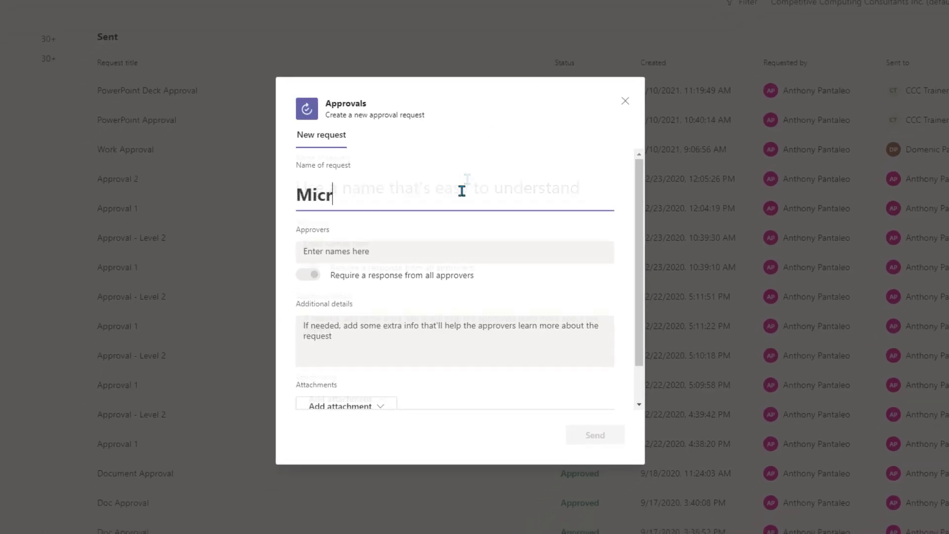
type("osoft For")
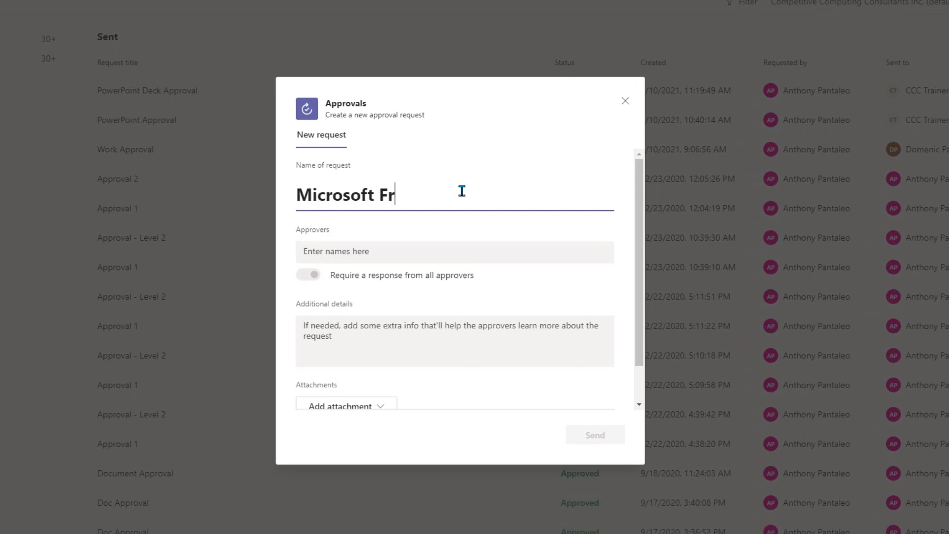
key("BackSpace")
type("orms Deck Approval")
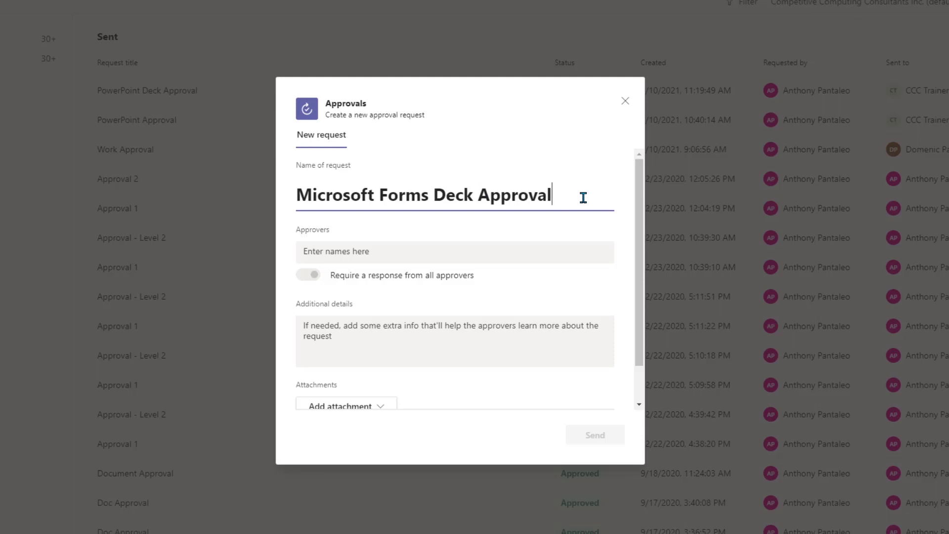
Add the trainer account as the approver of the request.
left_click(537, 252)
type("trainer")
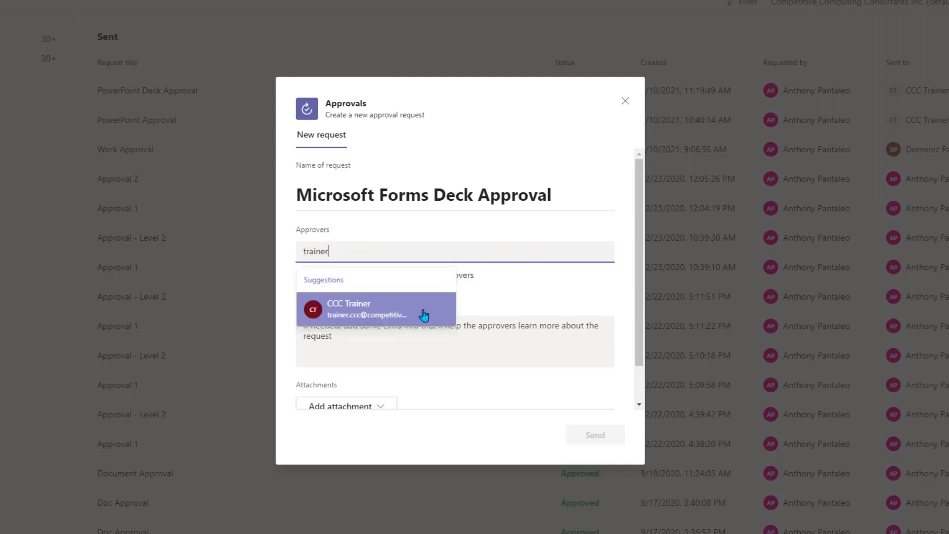
left_click(424, 315)
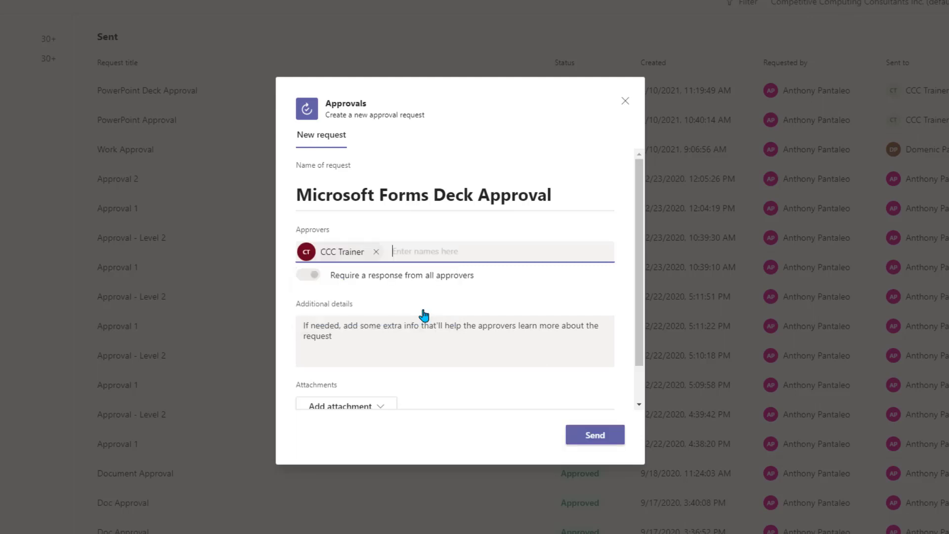
Try adding a second approver without requiring a response from all approvers, and remove that approver.
scroll(503, 283, "down", 1)
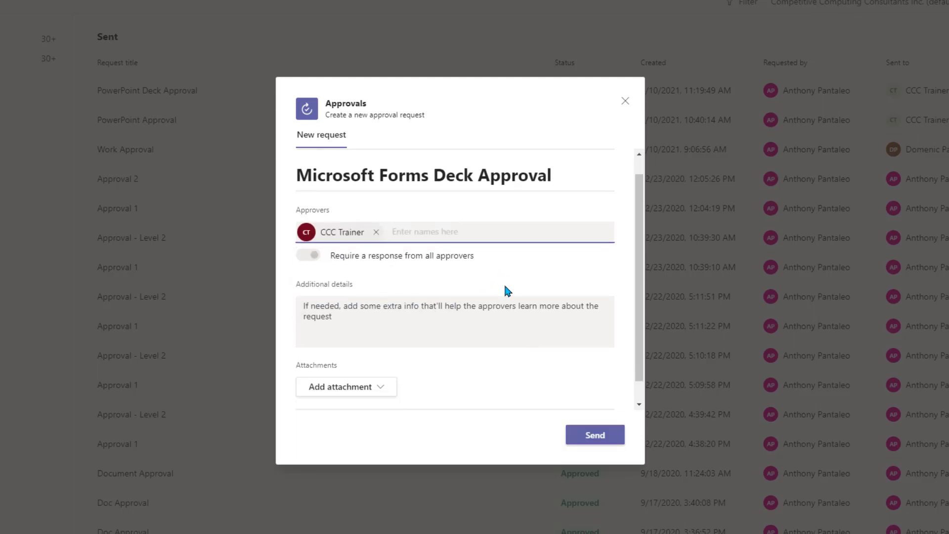
type("domen")
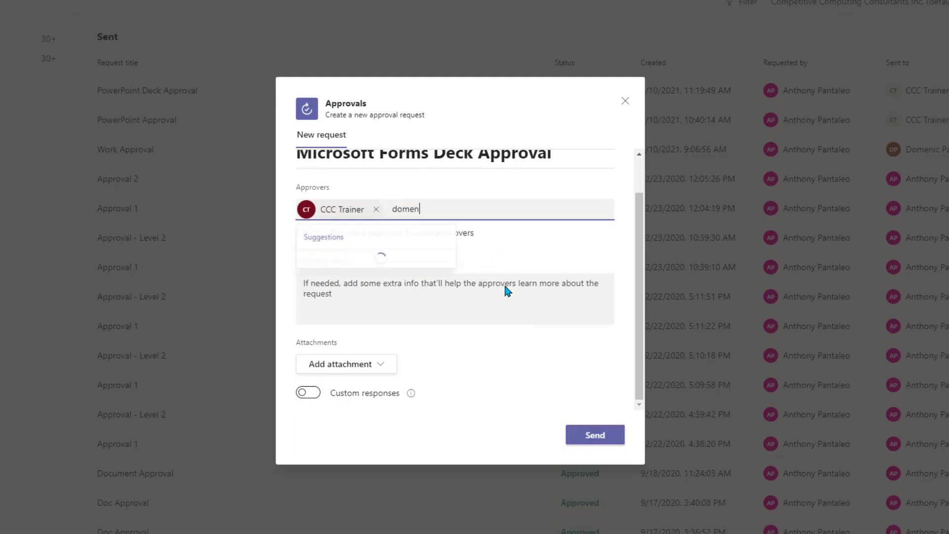
left_click(422, 272)
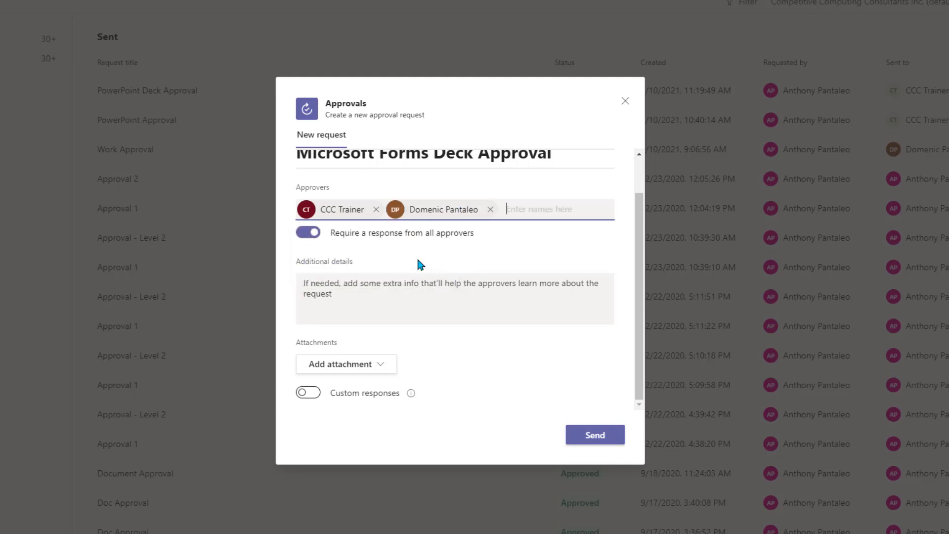
left_click(310, 244)
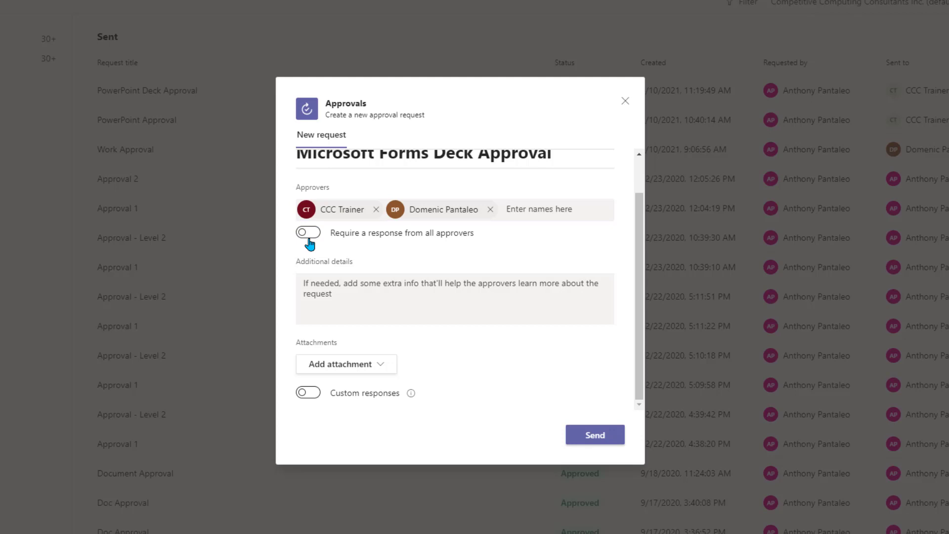
left_click(491, 209)
Enter the additional details "Please review this training deck, and either approve, or reject it.".
left_click(446, 303)
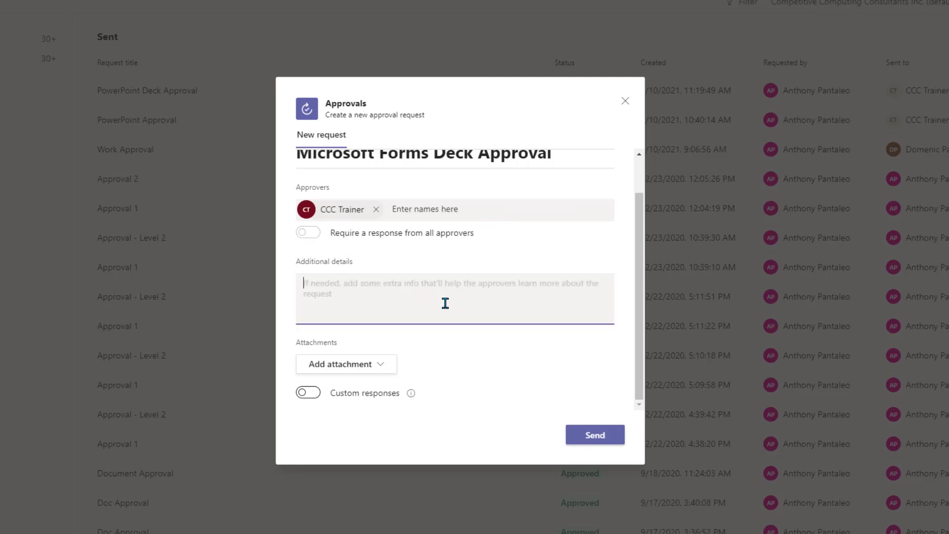
type("P")
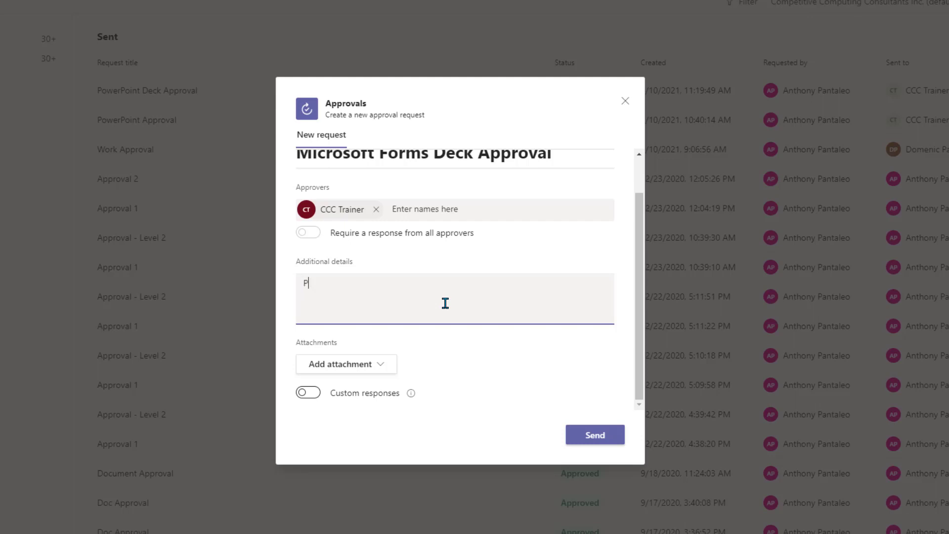
type("lease review this training")
key("Tab")
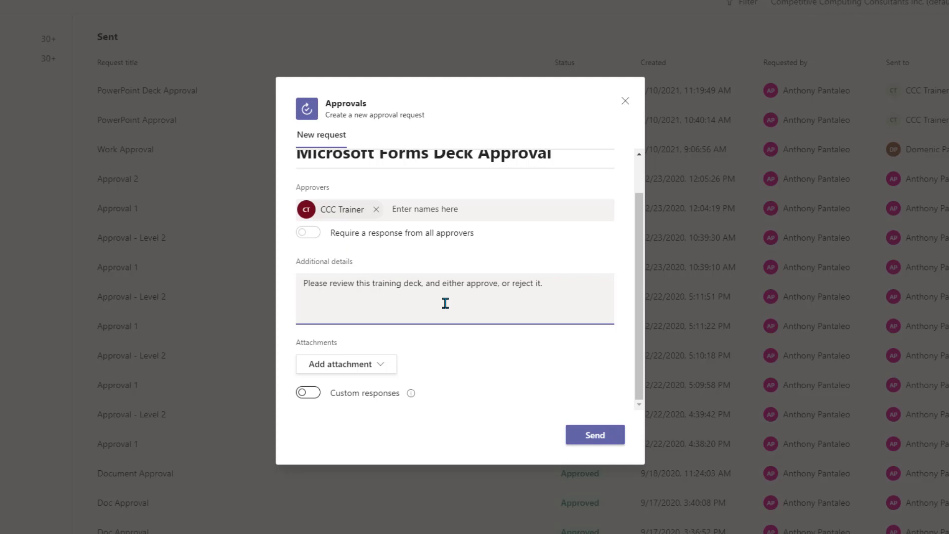
Attach the PowerPoint file "CCC - Microsoft Forms" from the computer's Documents folder to the request.
left_click(388, 369)
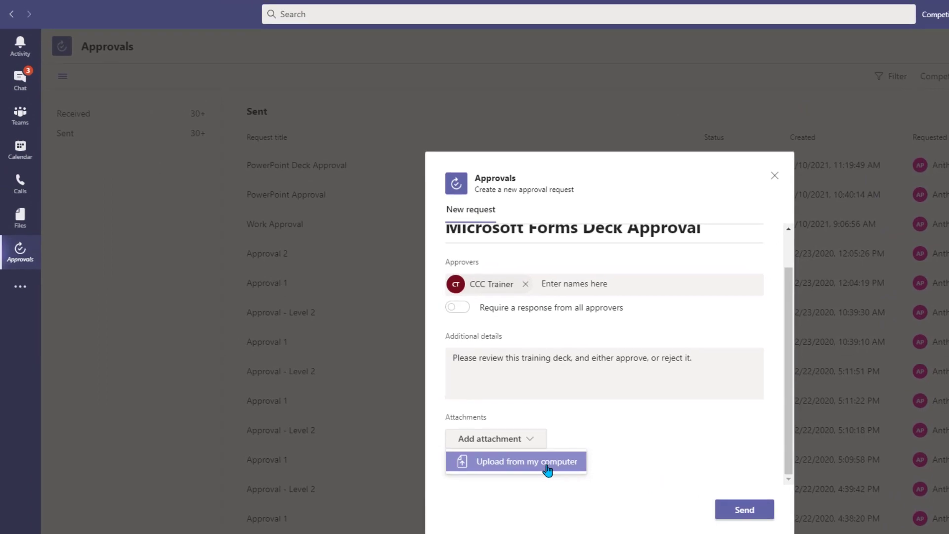
left_click(546, 465)
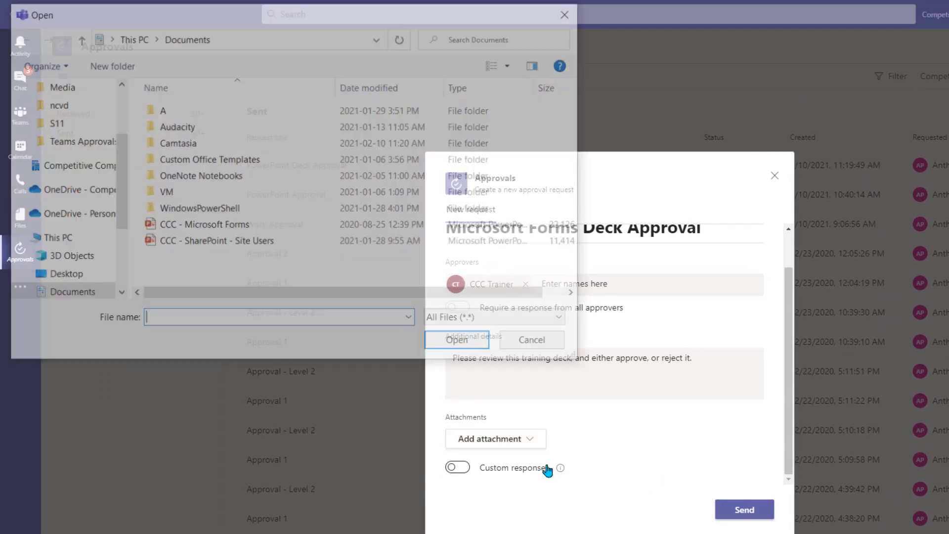
left_click(305, 227)
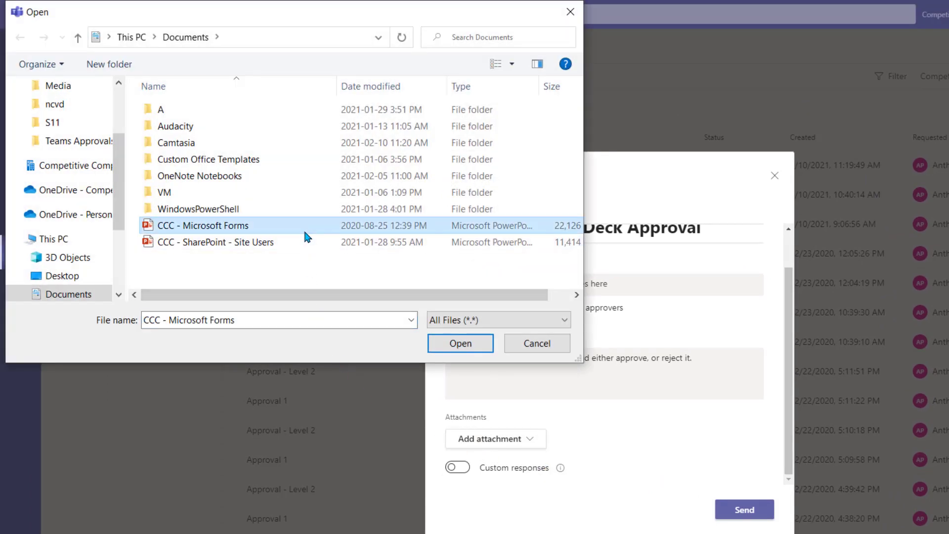
left_click(458, 345)
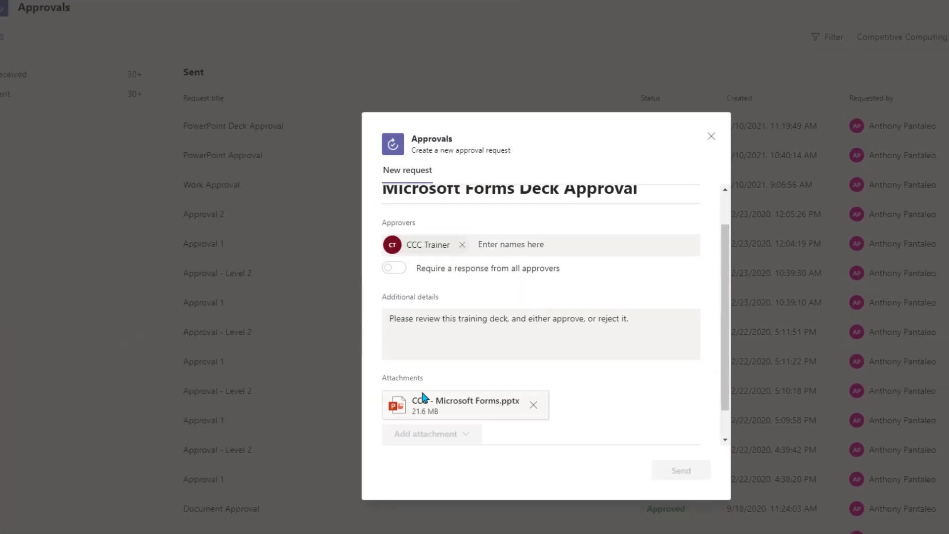
Try custom responses "Yes" and "No" for the request, and turn custom responses back off.
scroll(631, 419, "down", 2)
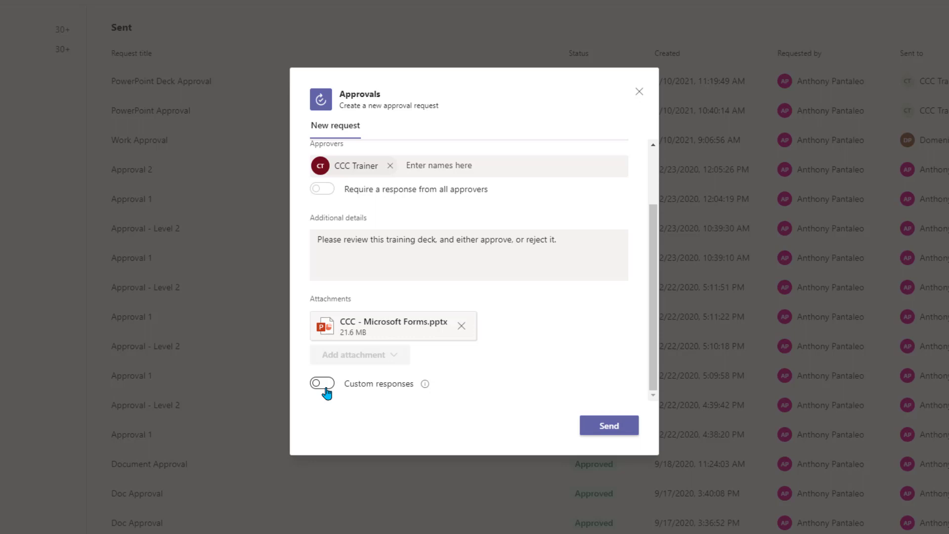
left_click(322, 384)
scroll(324, 392, "down", 1)
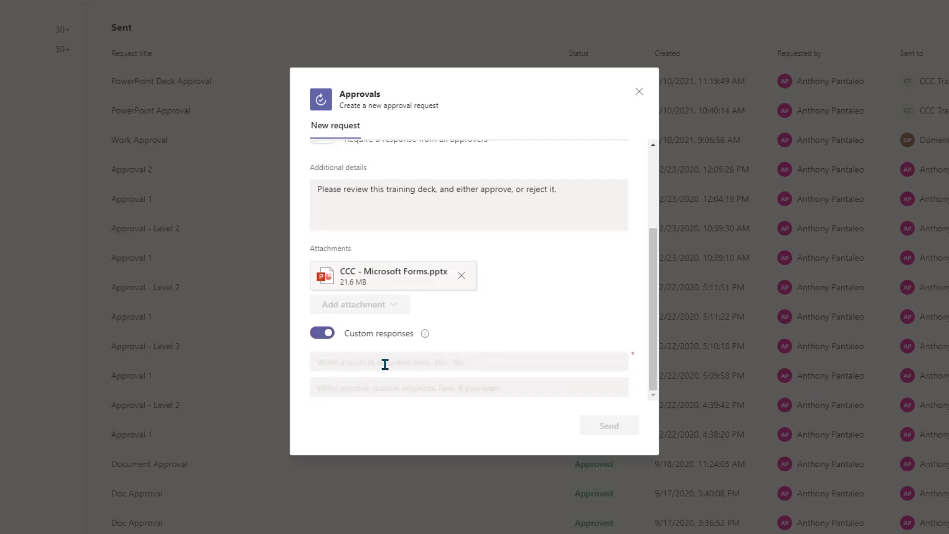
left_click(387, 364)
type("Yes")
key("Tab")
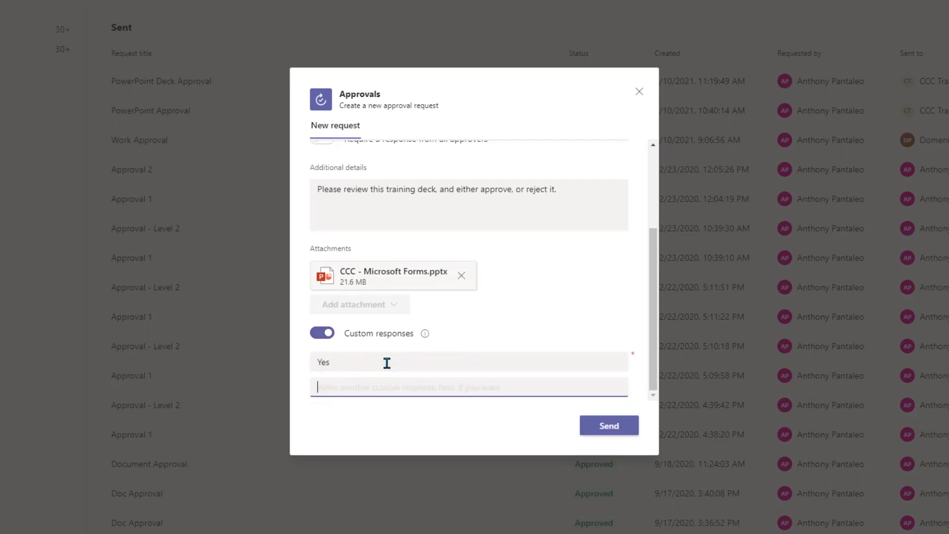
type("No")
left_click(322, 334)
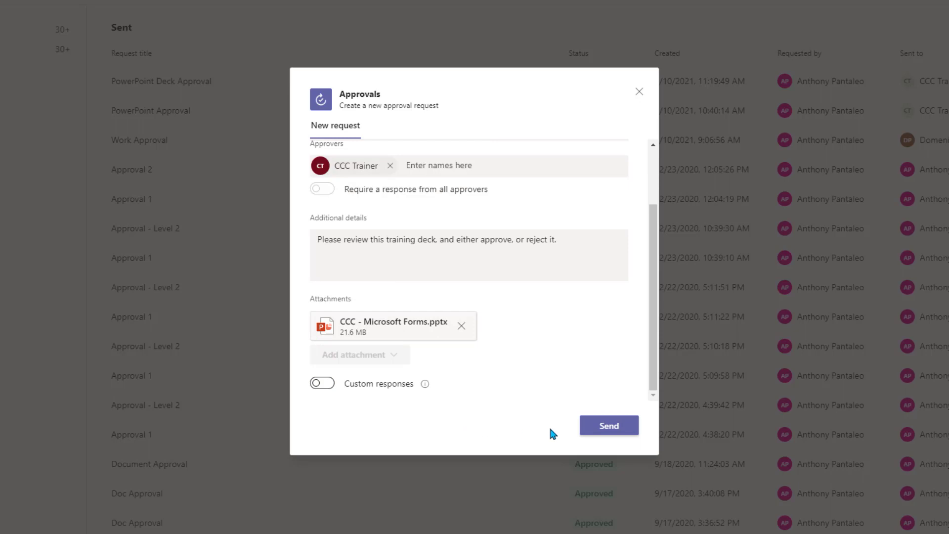
Send the approval request and open its Microsoft Forms Deck Approval notification in the activity feed.
left_click(629, 433)
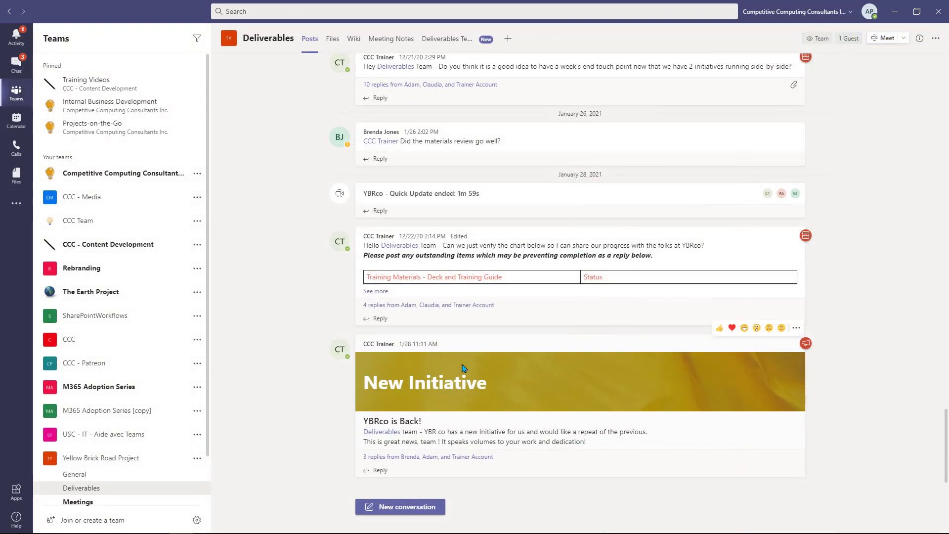
left_click(20, 47)
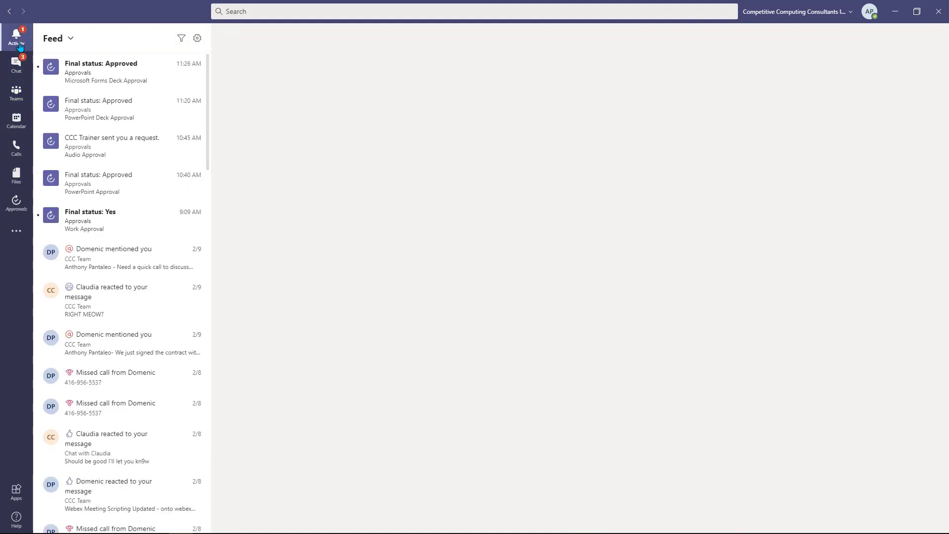
left_click(179, 80)
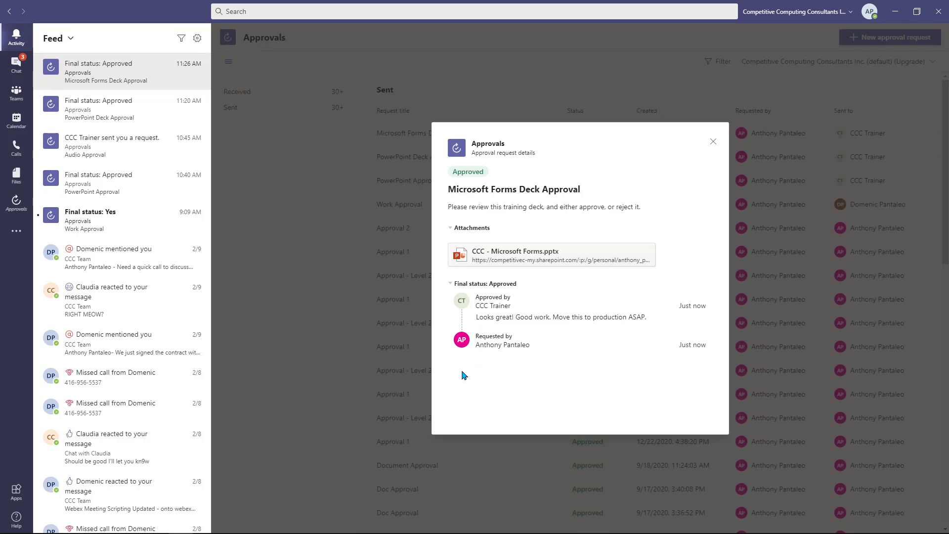
View the details of Microsoft Forms Deck Approval from the sent requests in the Approvals app.
left_click(25, 210)
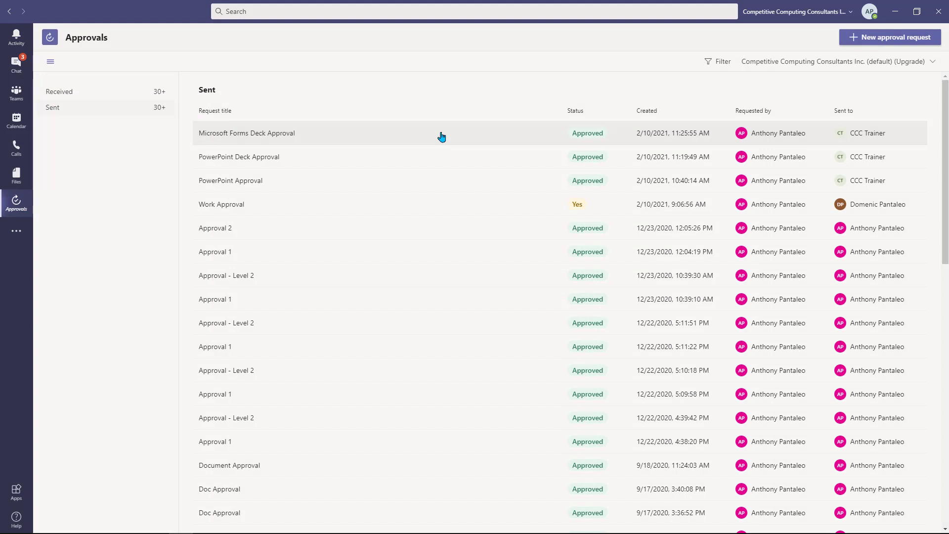
left_click(407, 140)
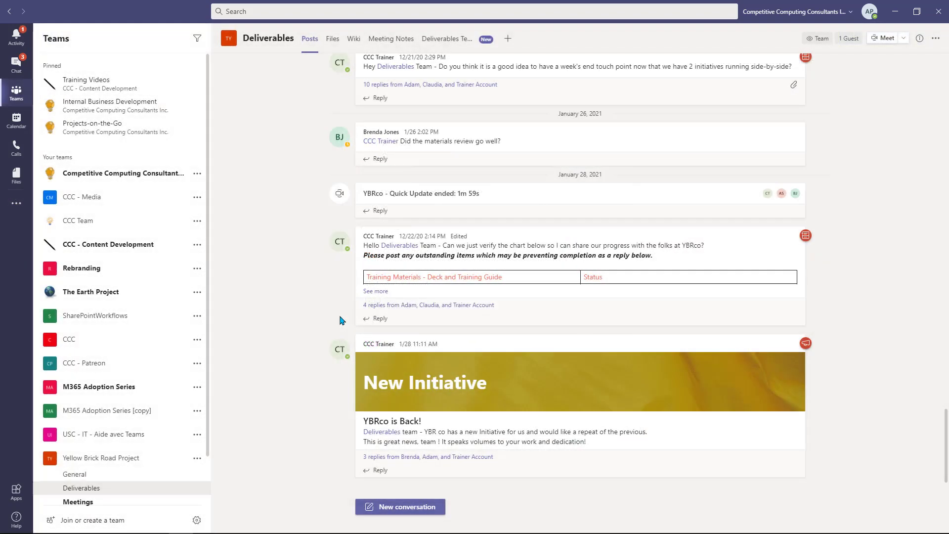
Open the received Power Automate Deck Approval request and its attached deck, CCC - Power Automate.pptx, for review.
left_click(17, 38)
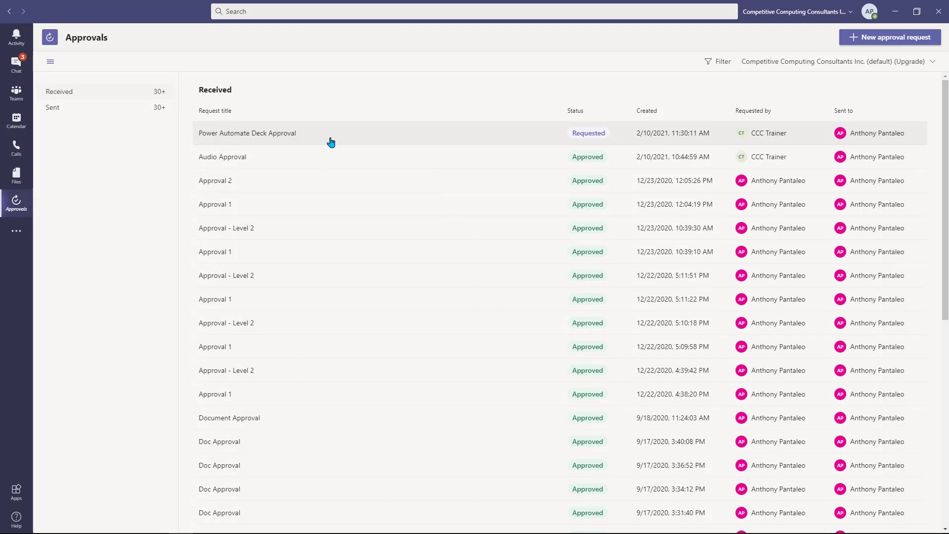
left_click(331, 143)
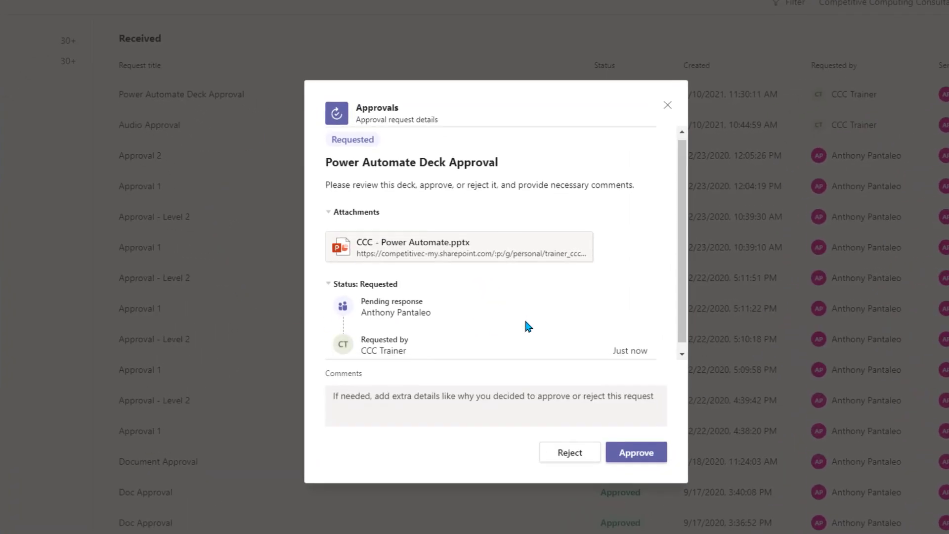
scroll(526, 322, "down", 1)
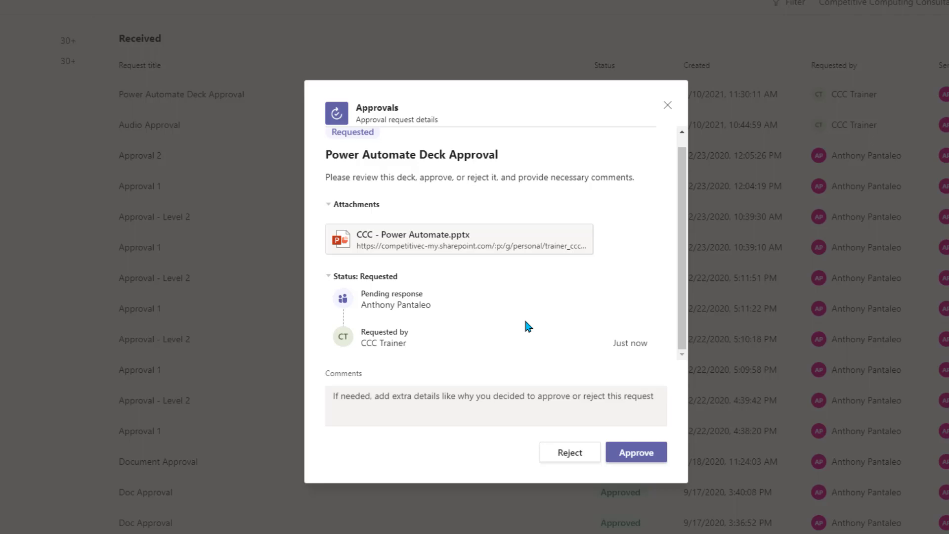
left_click(519, 244)
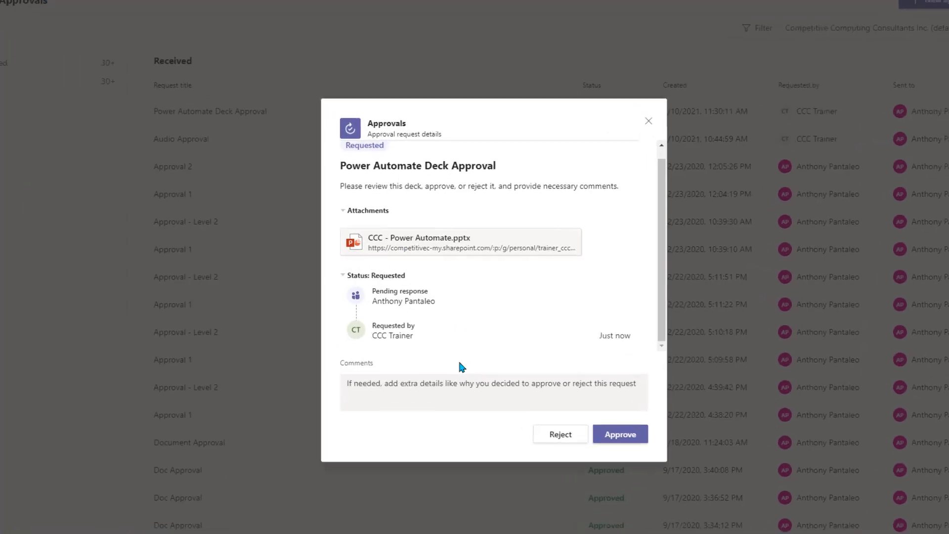
Approve the request with the comment "Looks great! Move this to the appropriate folder for others to view.".
left_click(466, 388)
type("Looks great! Move this to the appropriate folder for")
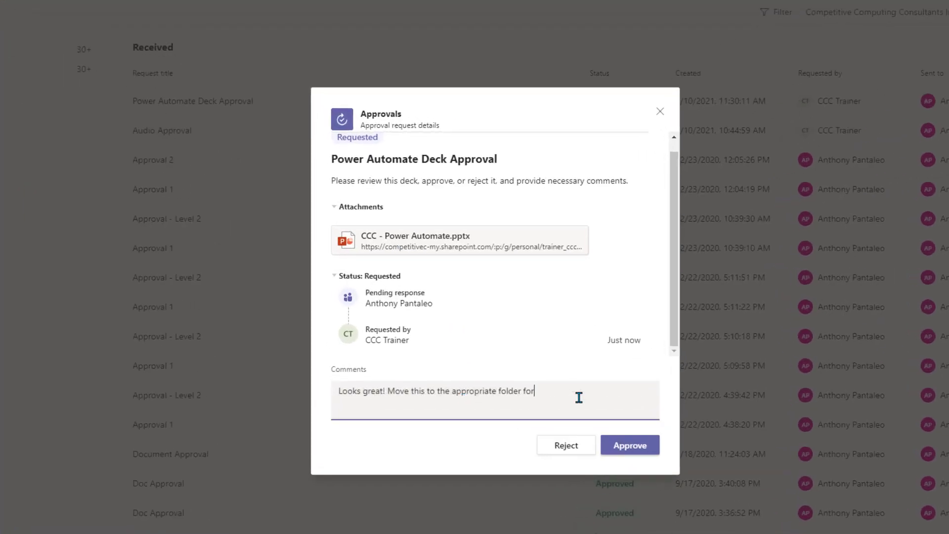
type(" others to view.")
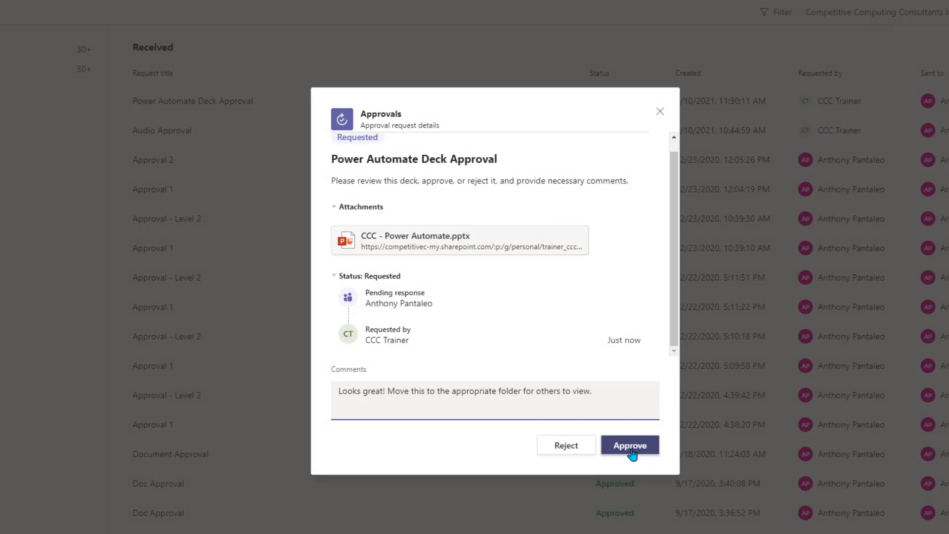
left_click(631, 448)
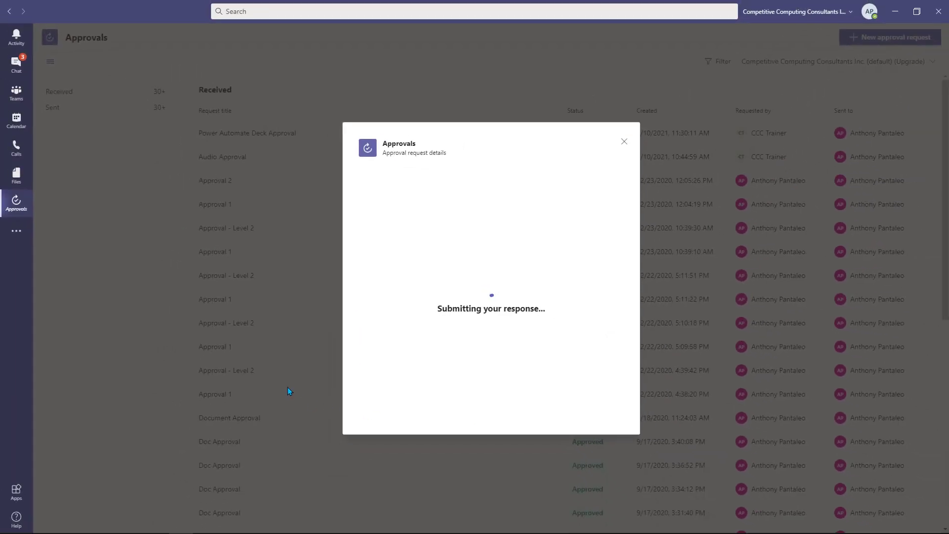